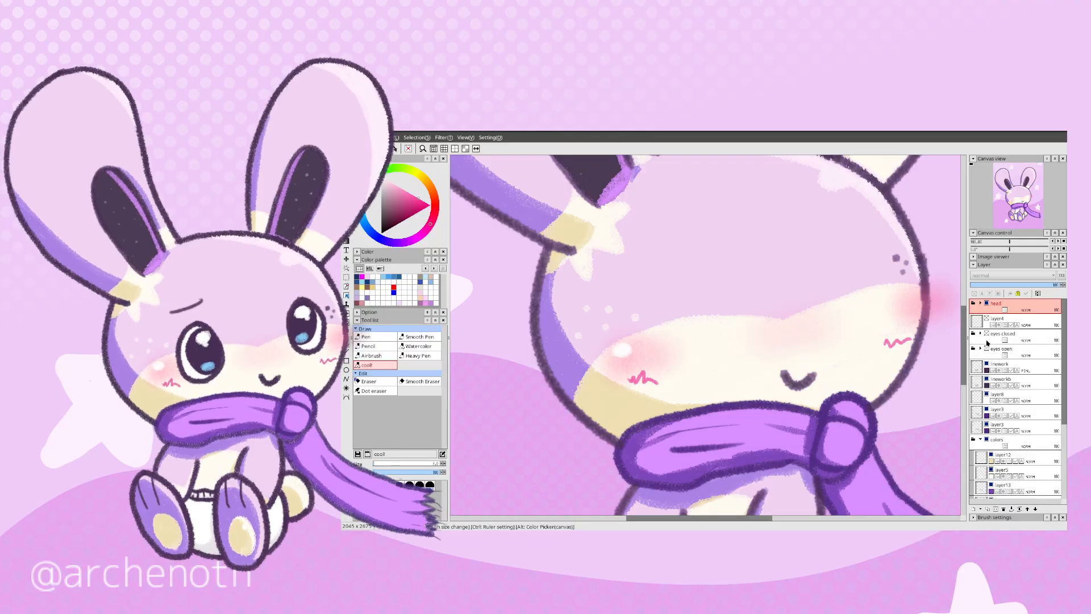
Step: Preview the eyes closed layer group on the bunny's face, hide it again and show the eyes open group
click(987, 334)
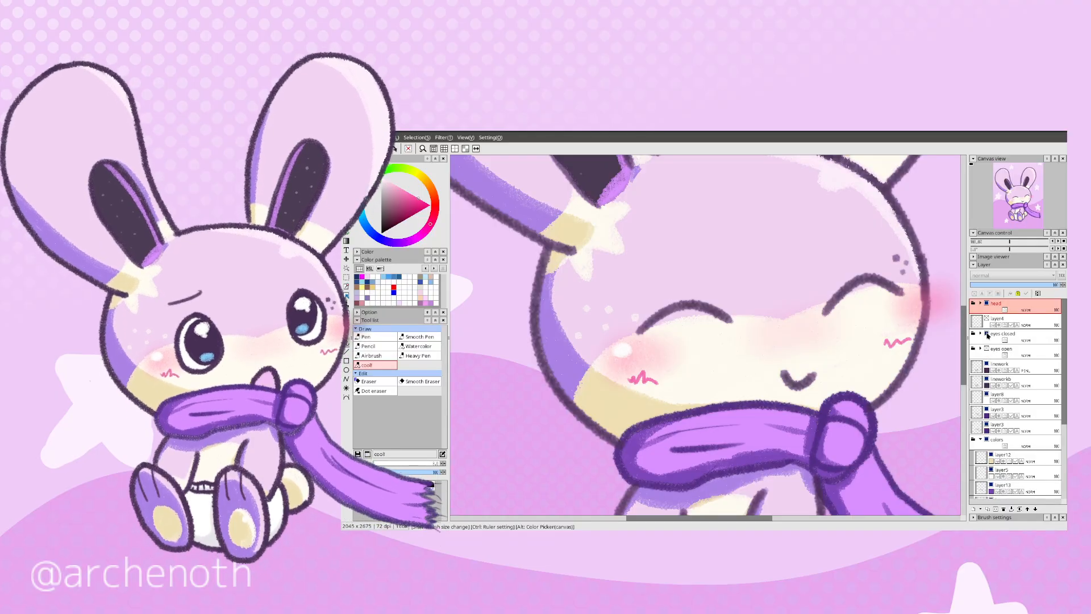
click(987, 334)
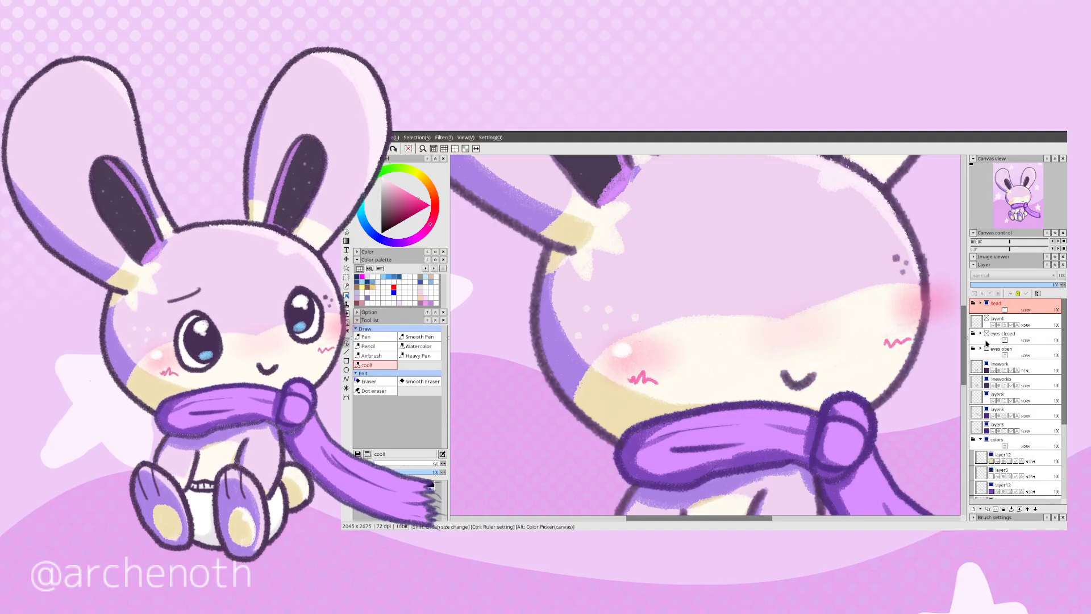
click(988, 348)
Step: Expand the head folder inside the colors folder, hiding its mouth group and showing the mouth open group
scroll(1004, 421, down, 3)
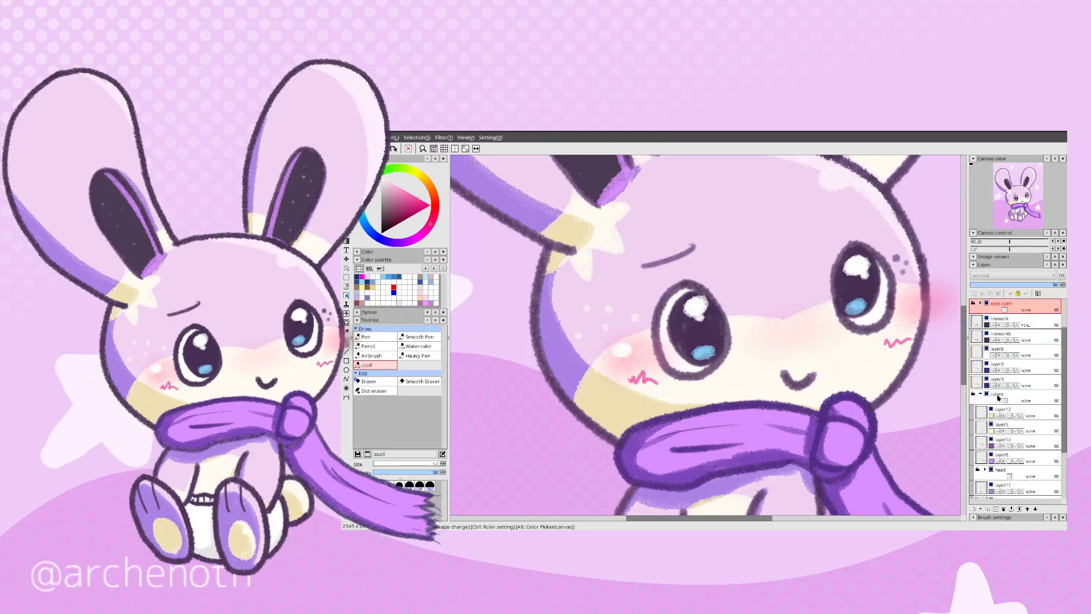
scroll(1004, 422, down, 1)
click(987, 399)
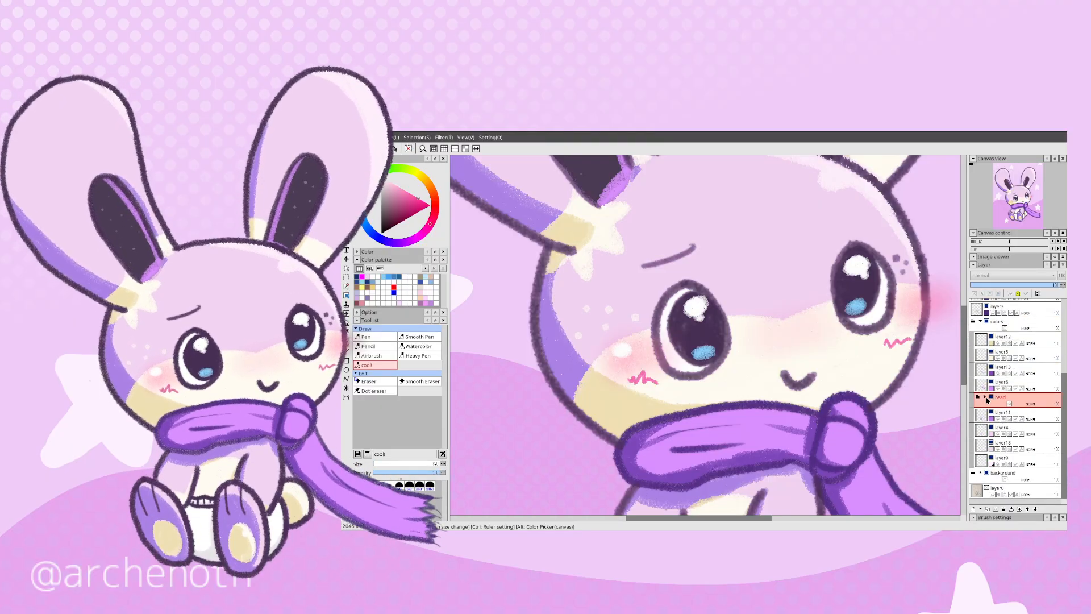
click(985, 398)
scroll(1000, 410, down, 3)
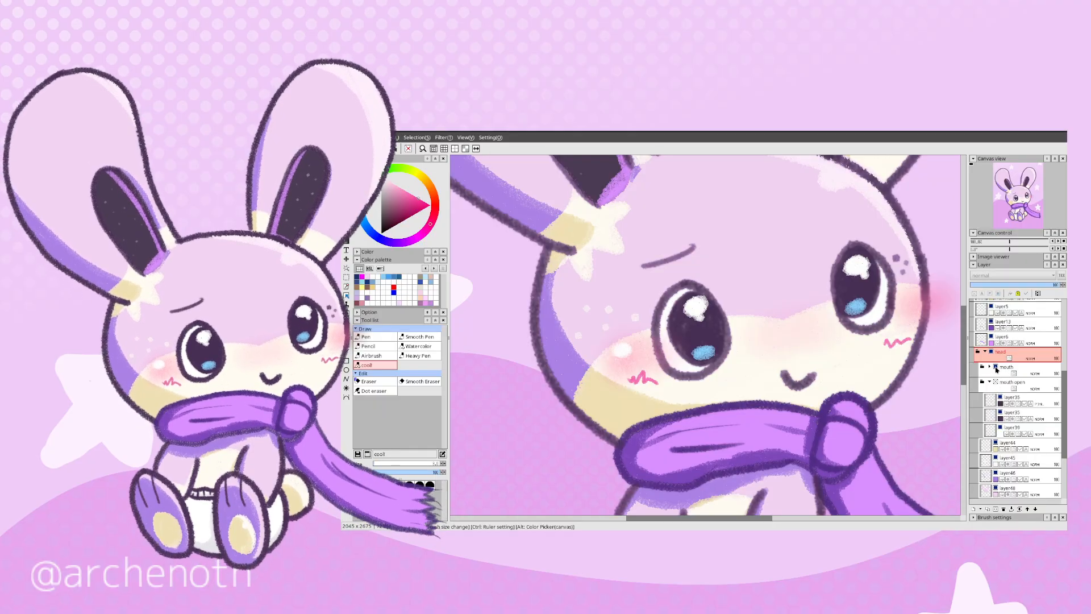
click(995, 367)
click(996, 382)
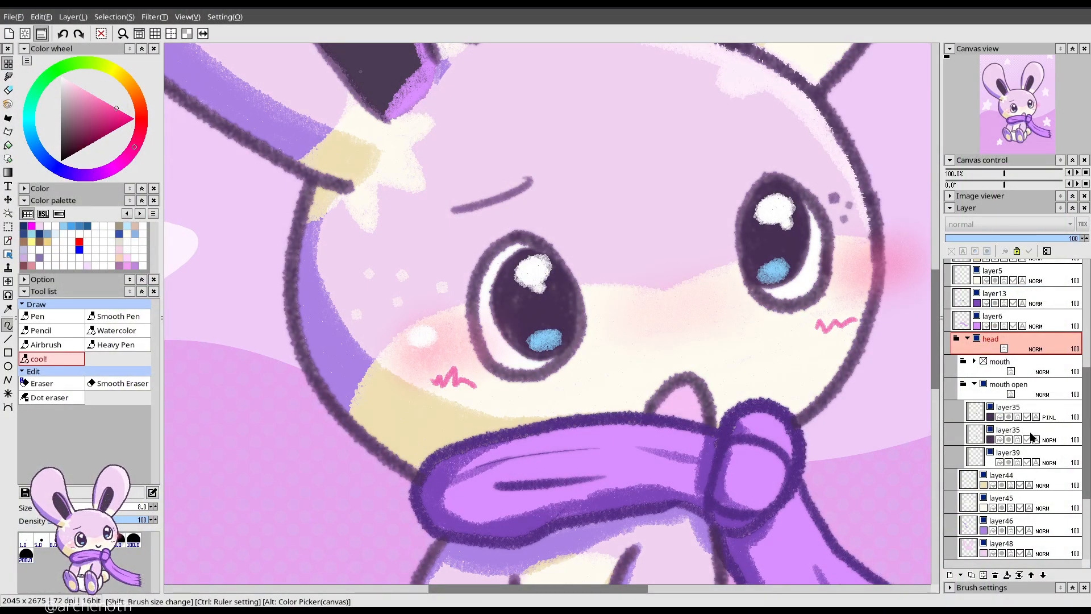
Step: Expand the mouth folder and examine how the layers are organised within the head and colors folders
scroll(1031, 436, down, 3)
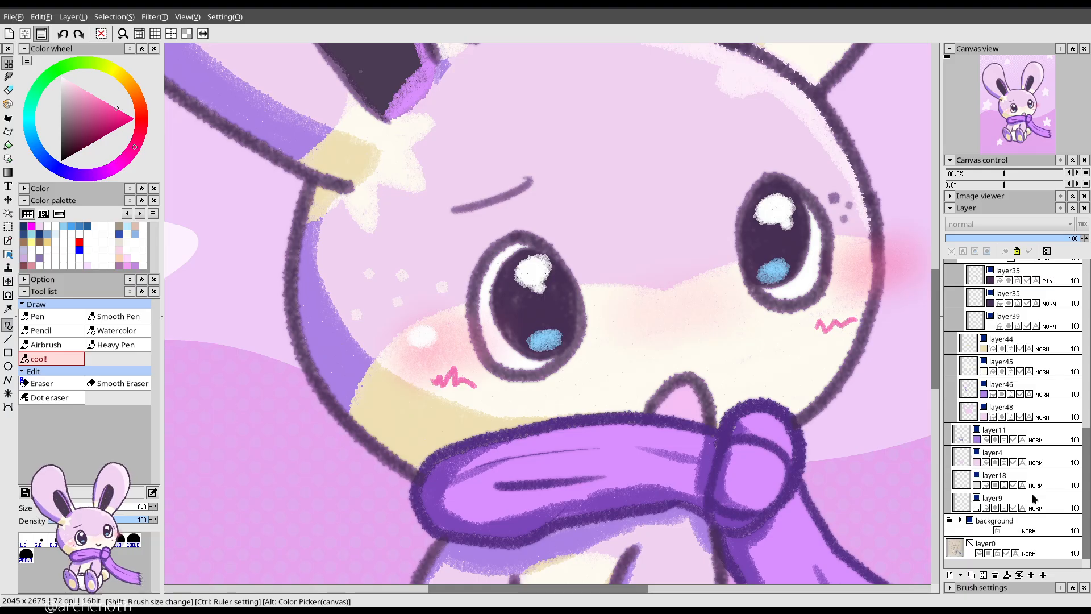
scroll(983, 432, up, 3)
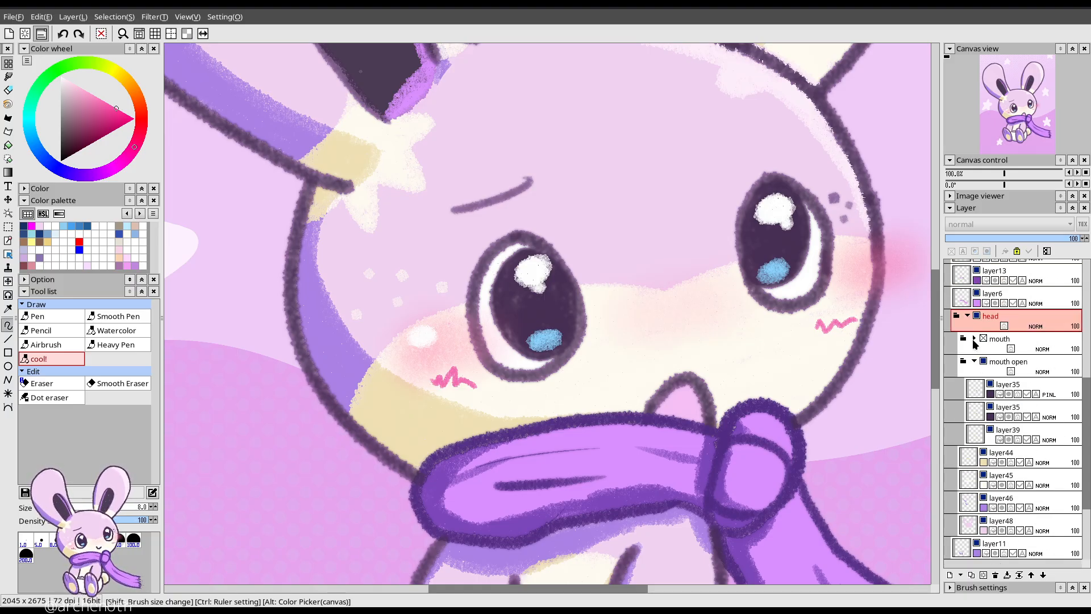
click(974, 340)
scroll(1000, 375, up, 4)
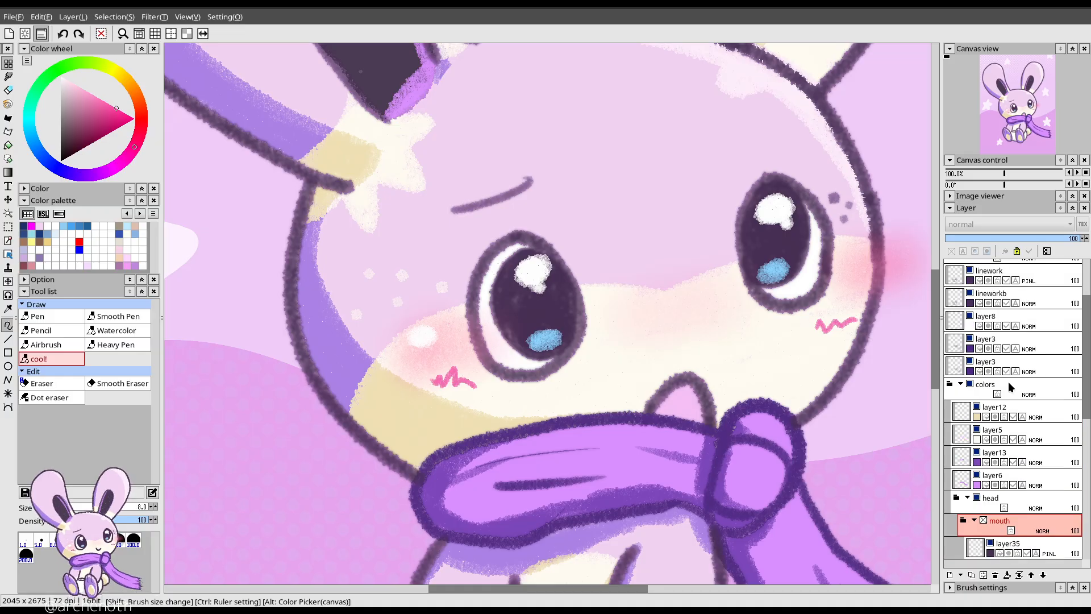
scroll(1012, 381, up, 2)
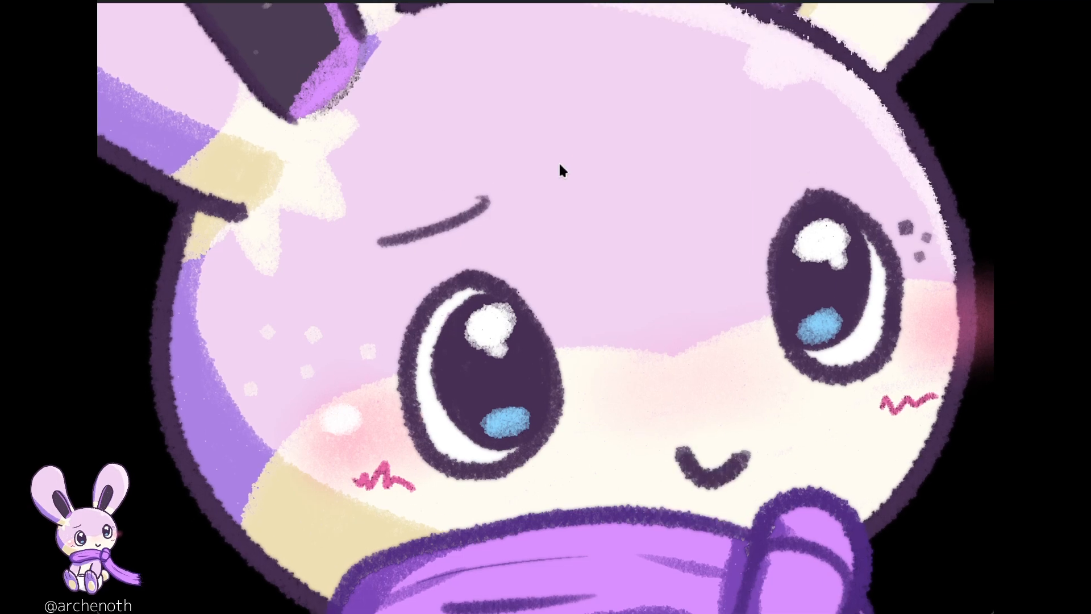
Step: Switch to PNGTuber Plus and try lowering and raising the second microphone slider to test the avatar's talking response
click(694, 229)
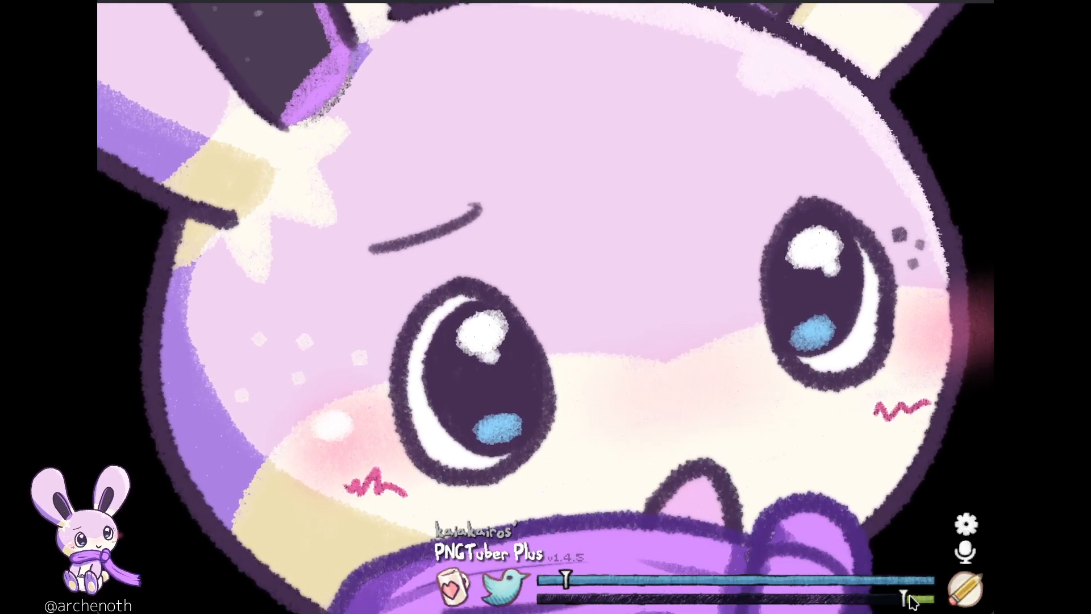
click(910, 593)
drag(912, 602, 730, 611)
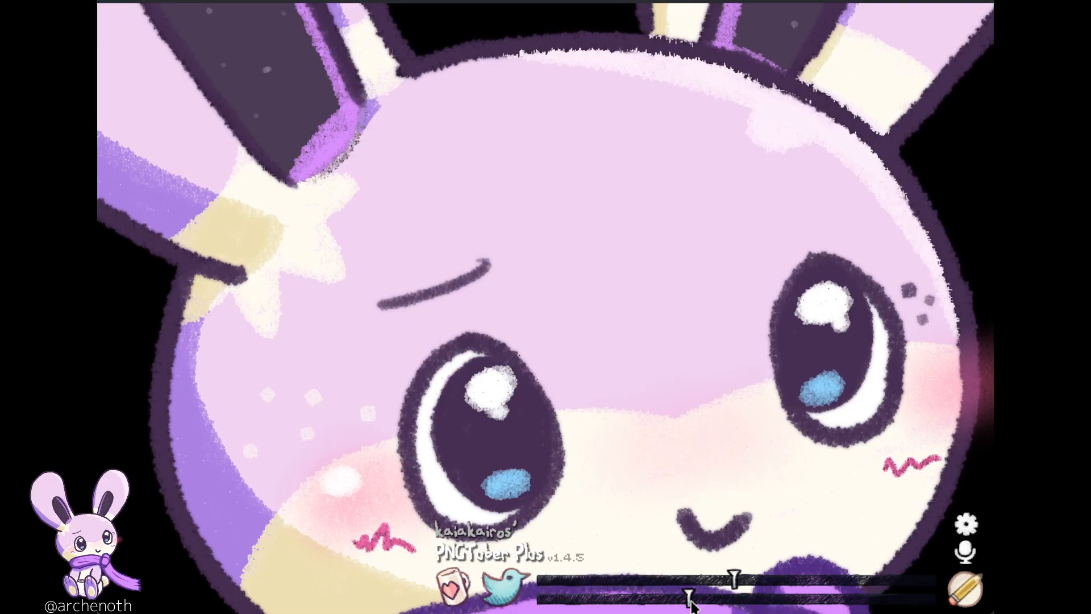
drag(753, 608, 923, 598)
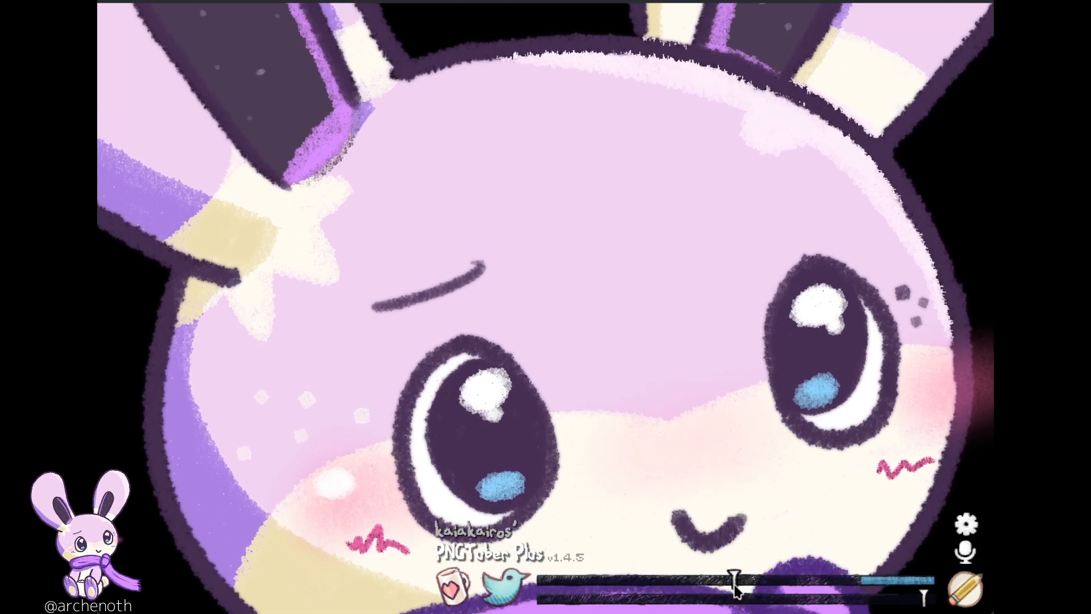
Step: Set the microphone volume threshold close to its minimum and the second microphone slider slightly below its maximum
drag(729, 592, 551, 602)
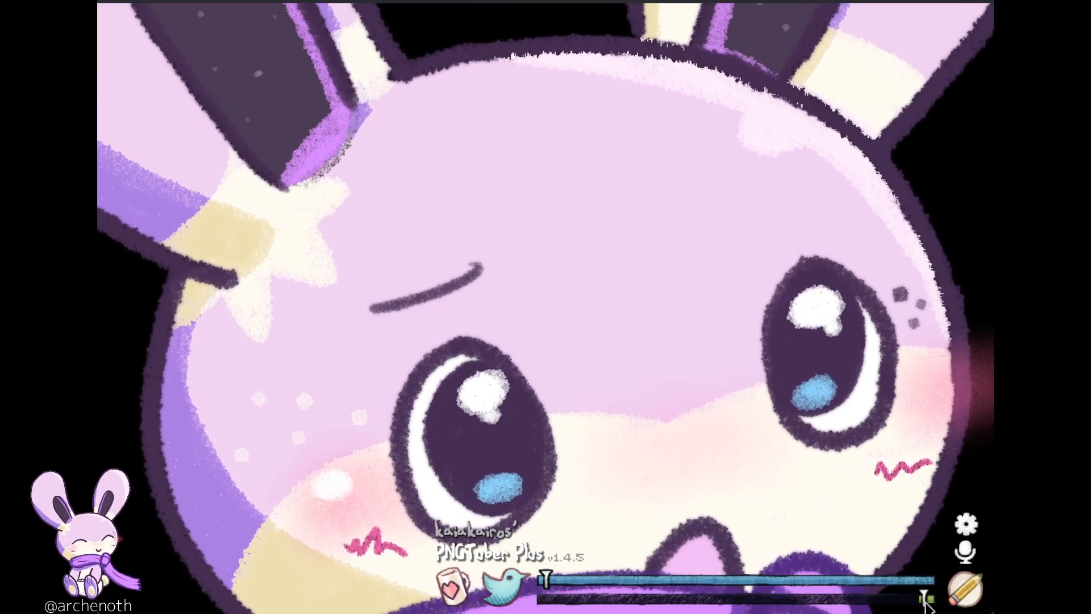
drag(925, 603, 918, 604)
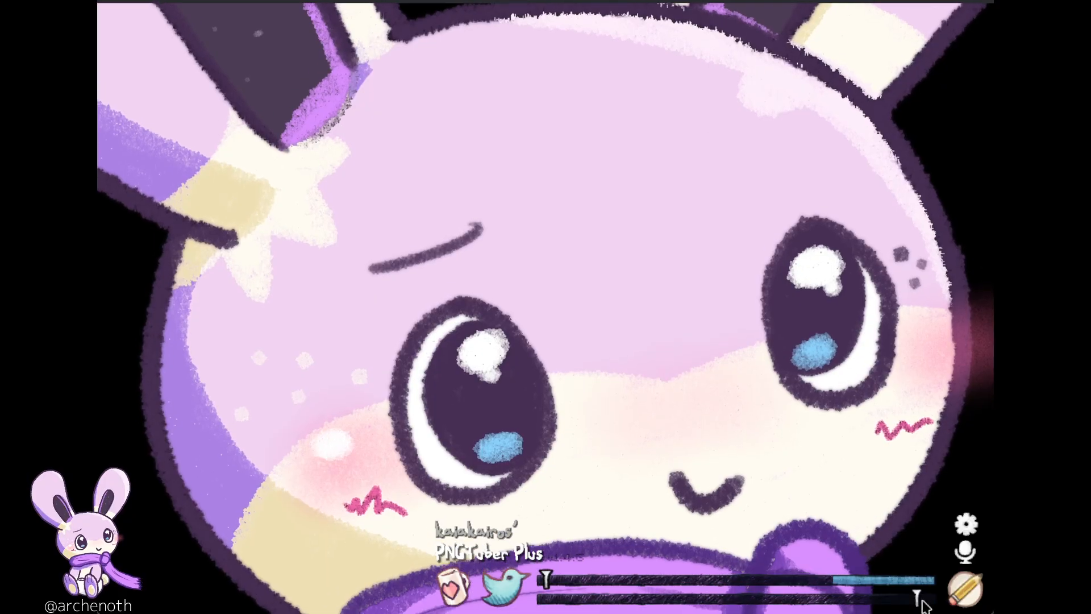
drag(918, 597, 893, 598)
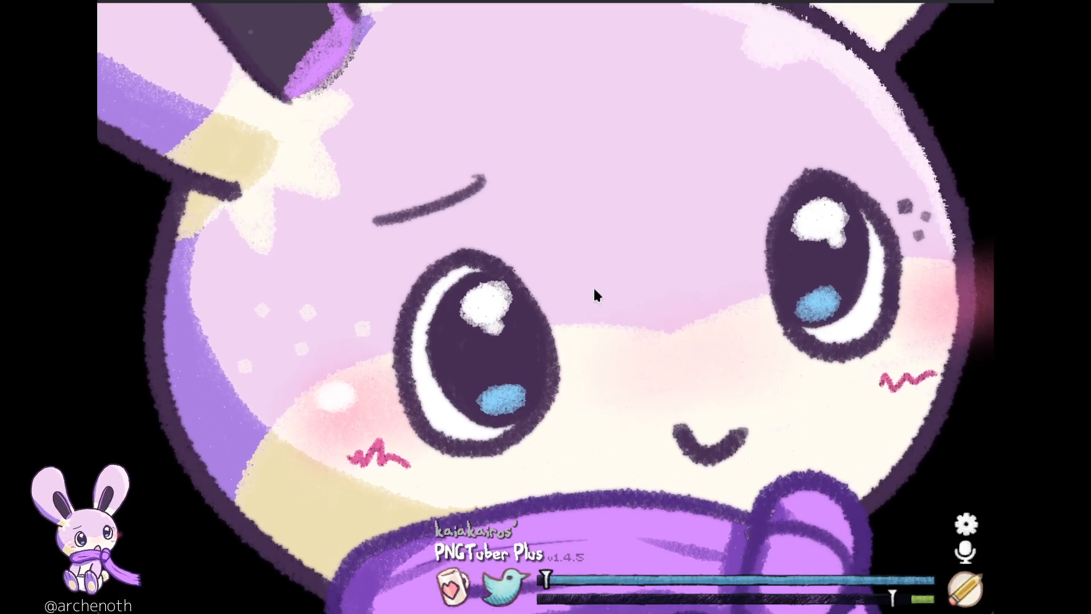
Step: With the whole avatar in view, review the settings for background color, bounce, blinking and costume hotkeys, and close them
scroll(596, 344, down, 5)
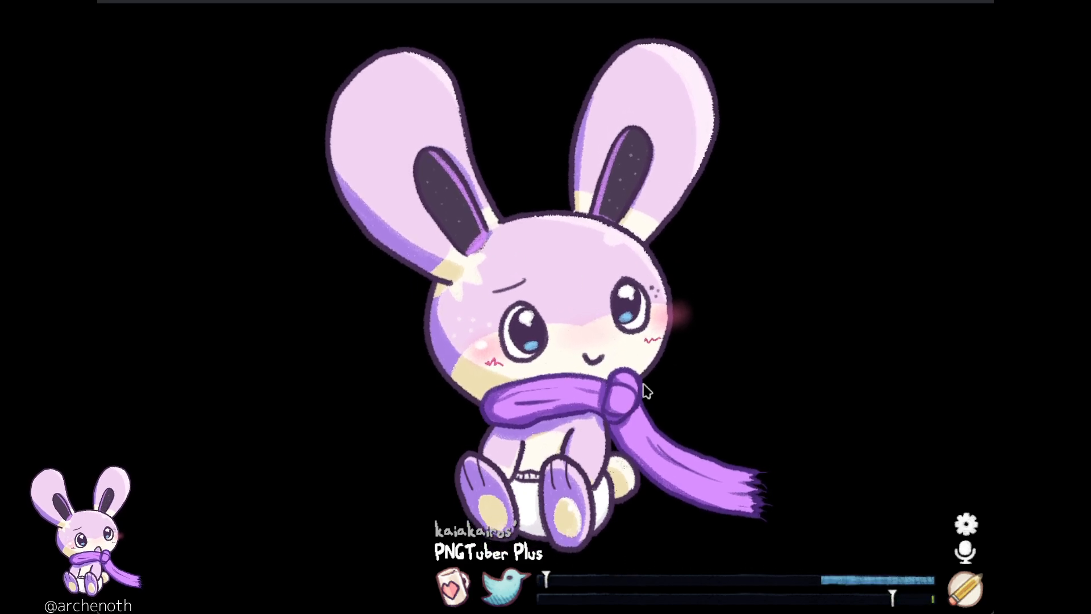
click(966, 524)
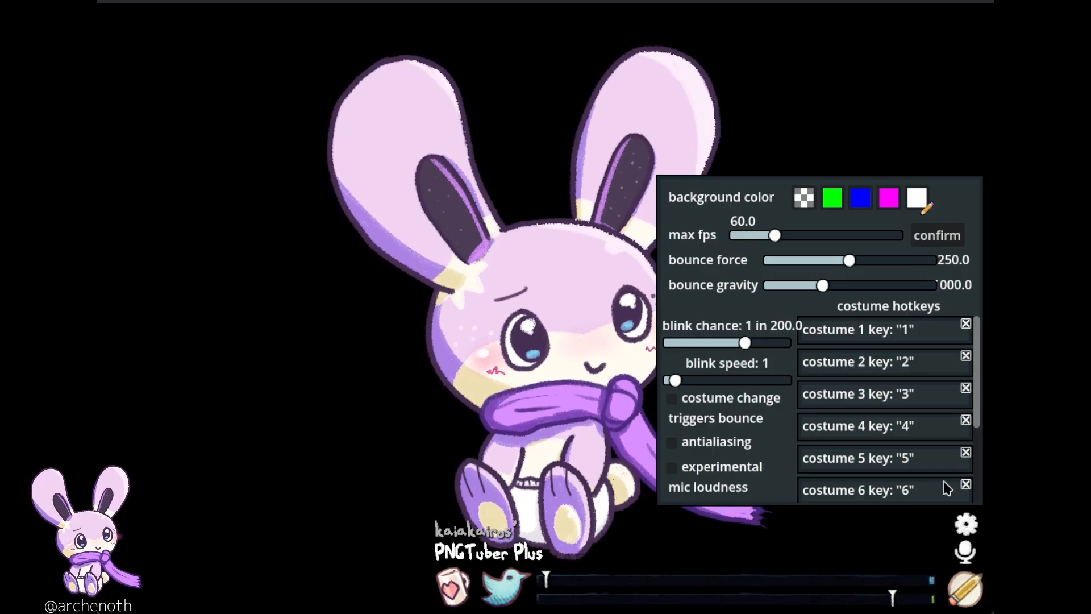
click(966, 524)
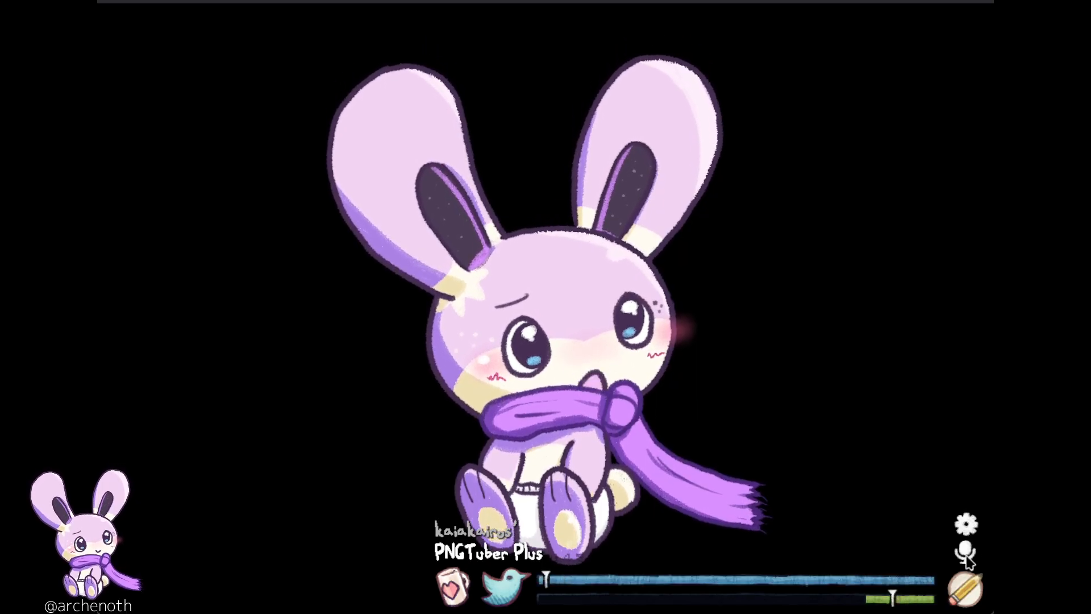
Step: In edit mode, examine the head.png sprite's drag, squash, wobble, rotation and costume settings, and show the avatar's sprite list
click(965, 591)
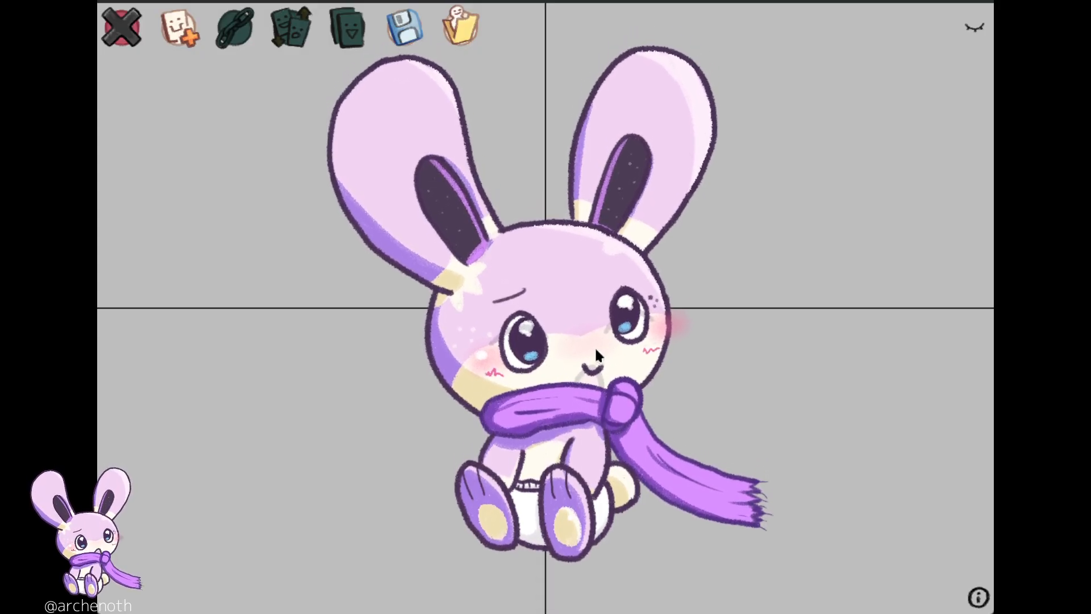
click(574, 376)
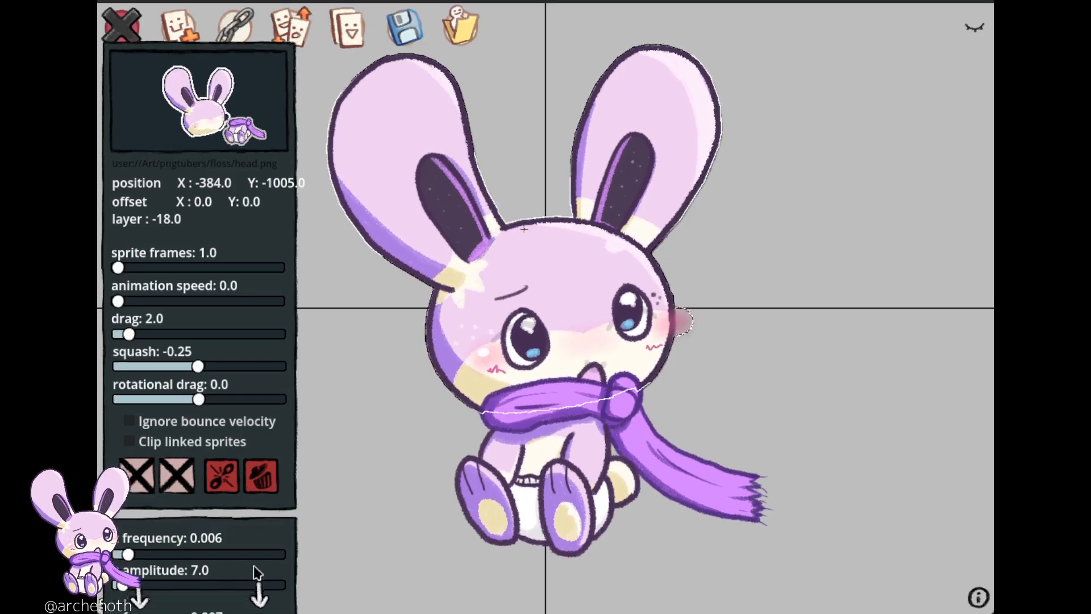
scroll(188, 330, down, 4)
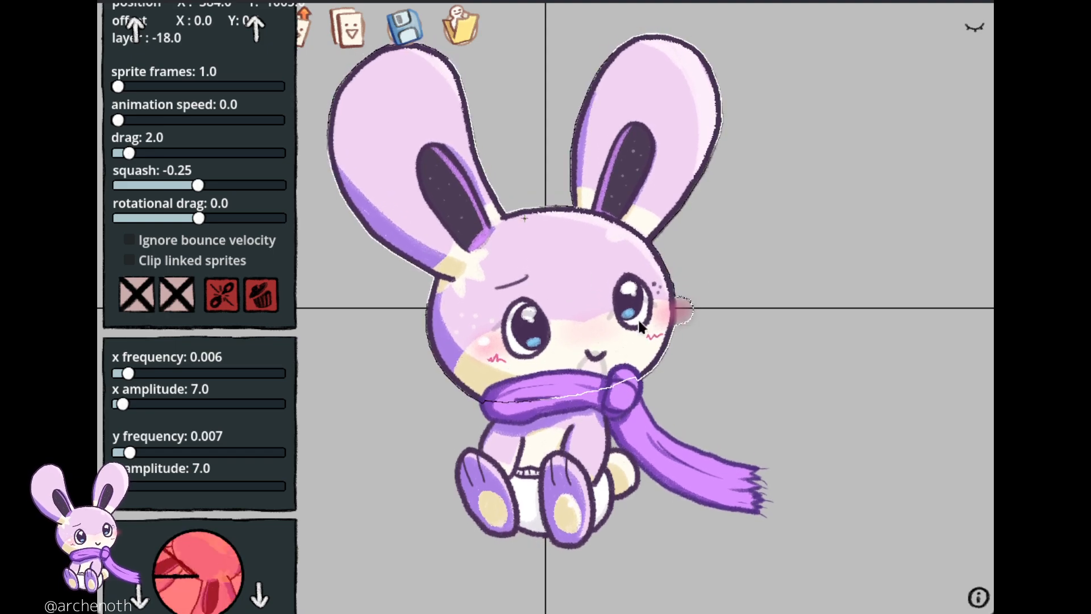
scroll(214, 499, down, 5)
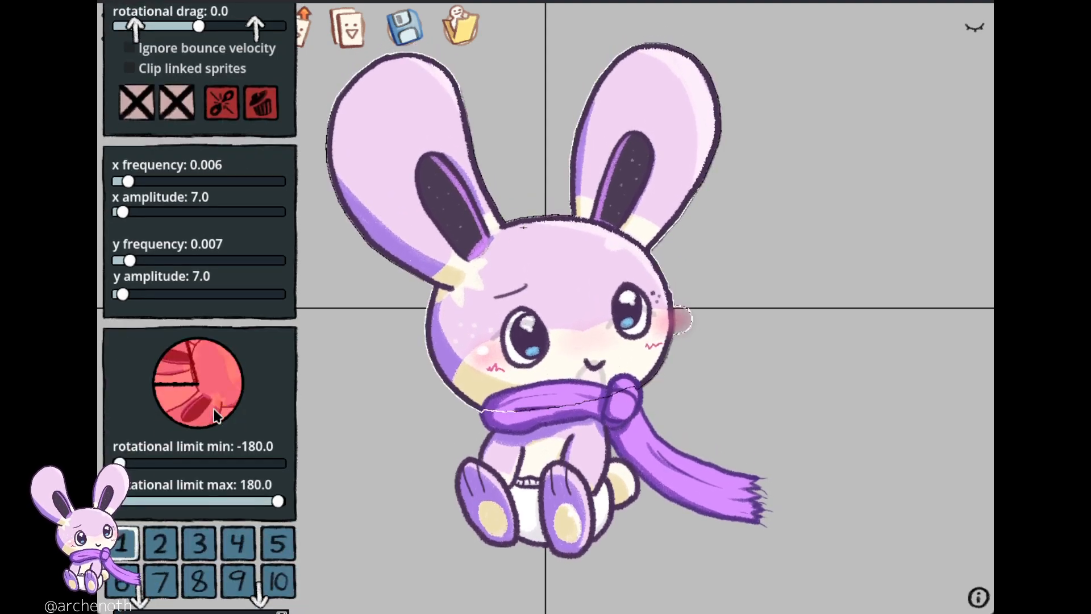
scroll(202, 562, down, 2)
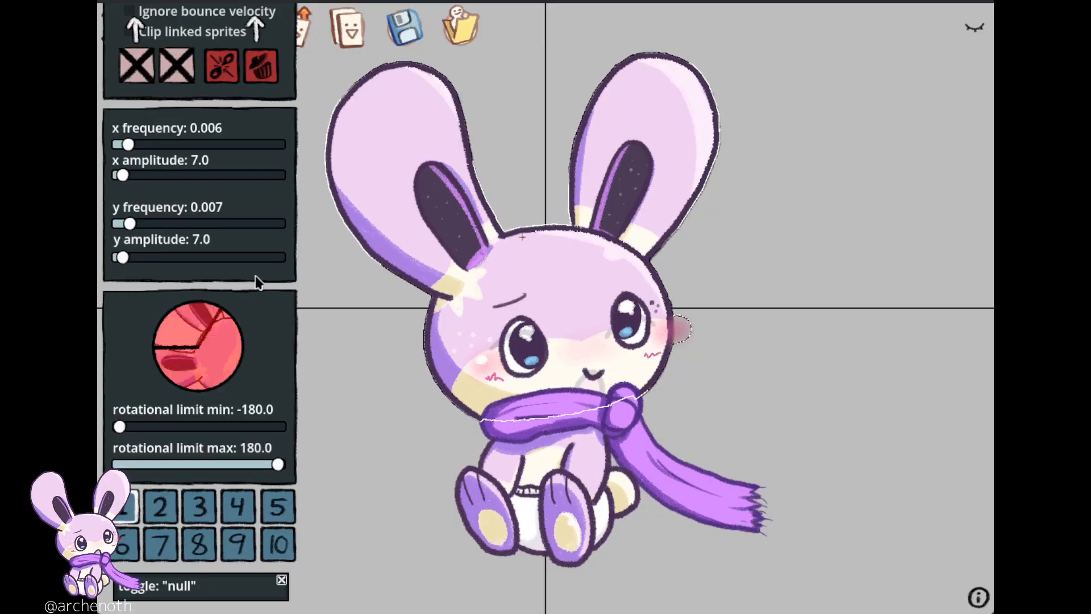
scroll(235, 104, up, 10)
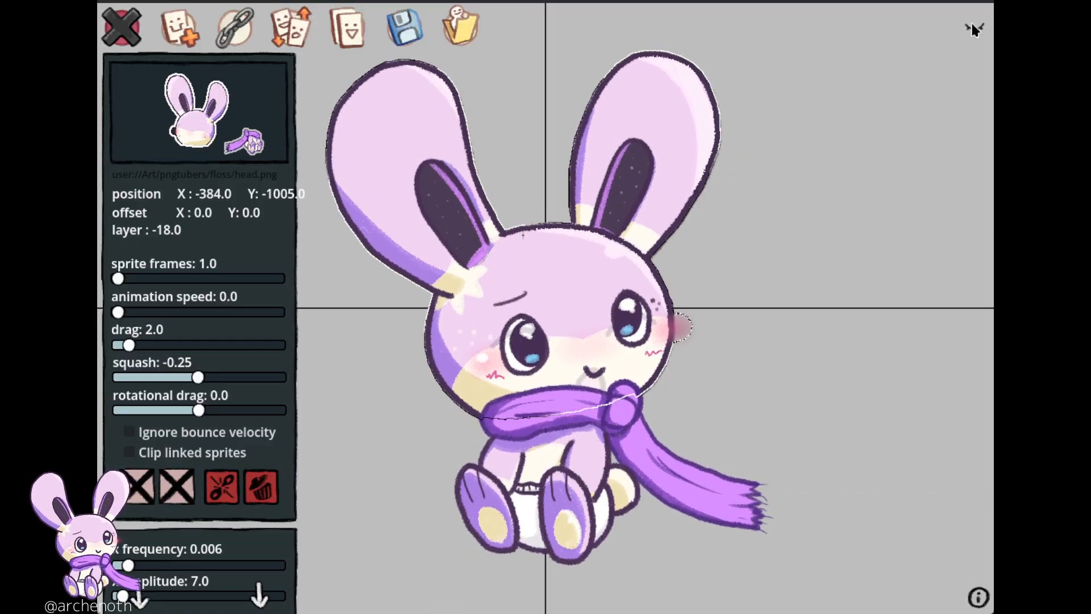
click(972, 27)
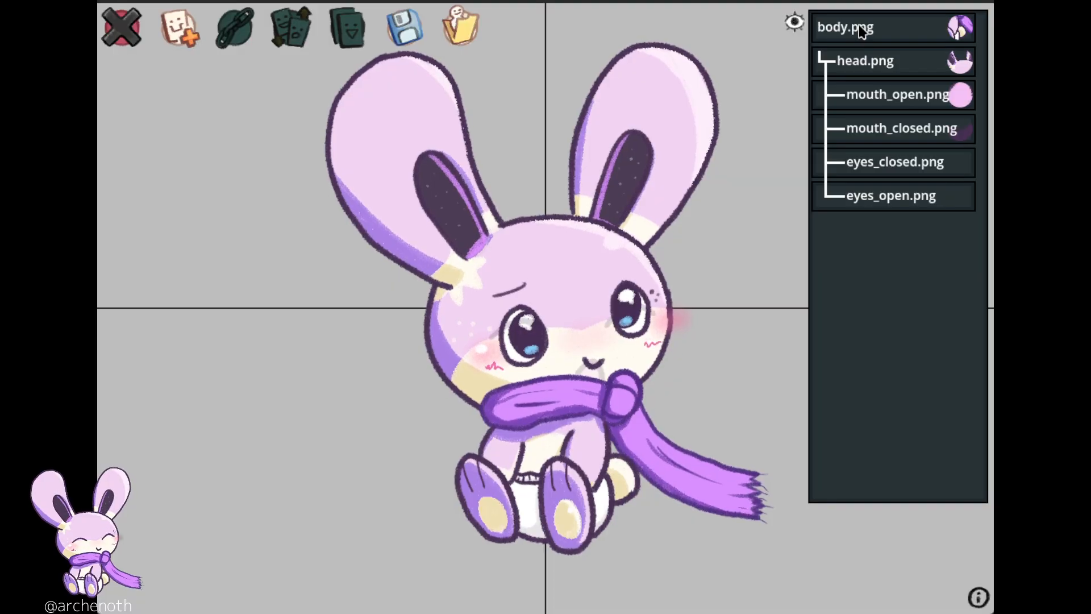